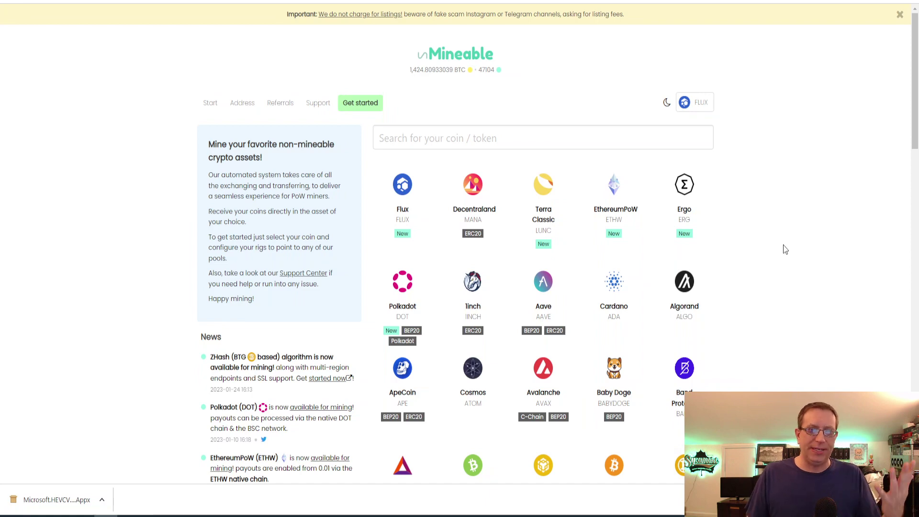
Step: Pick Flux from the list of coins to mine on unMineable
scroll(778, 246, down, 4)
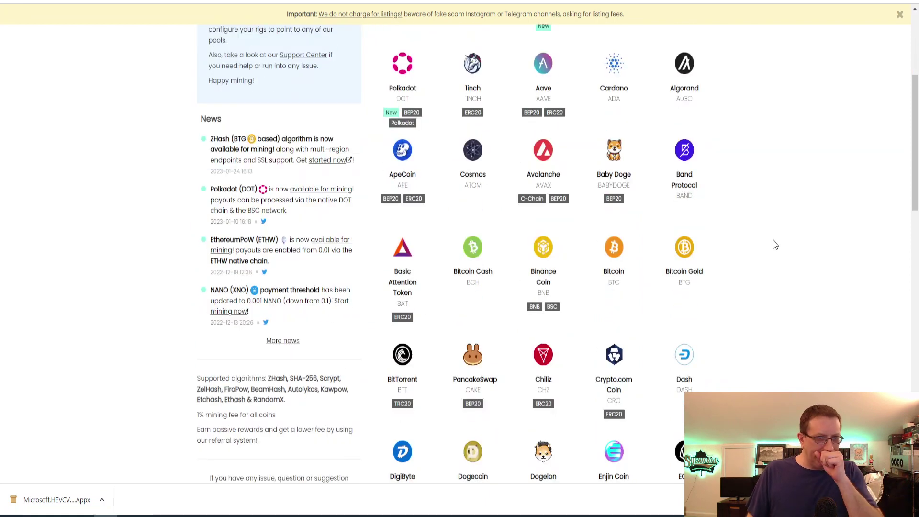
scroll(776, 245, down, 4)
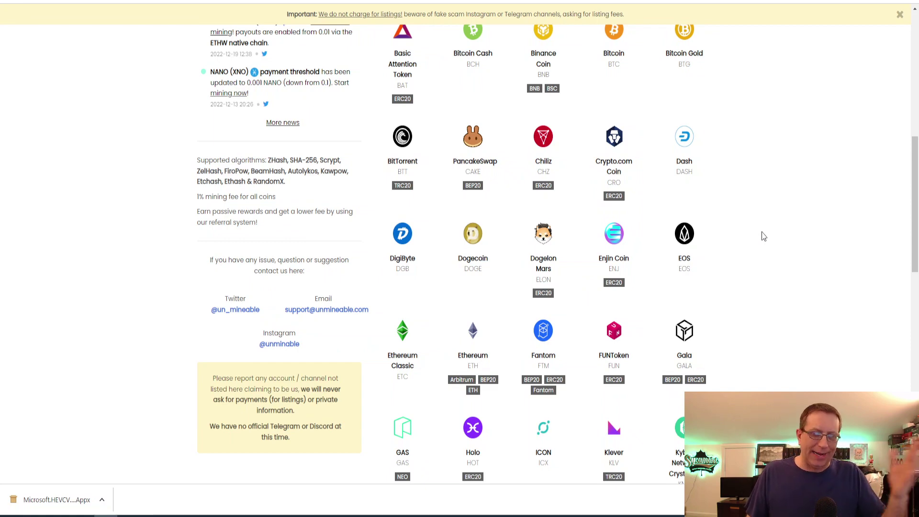
scroll(764, 236, down, 8)
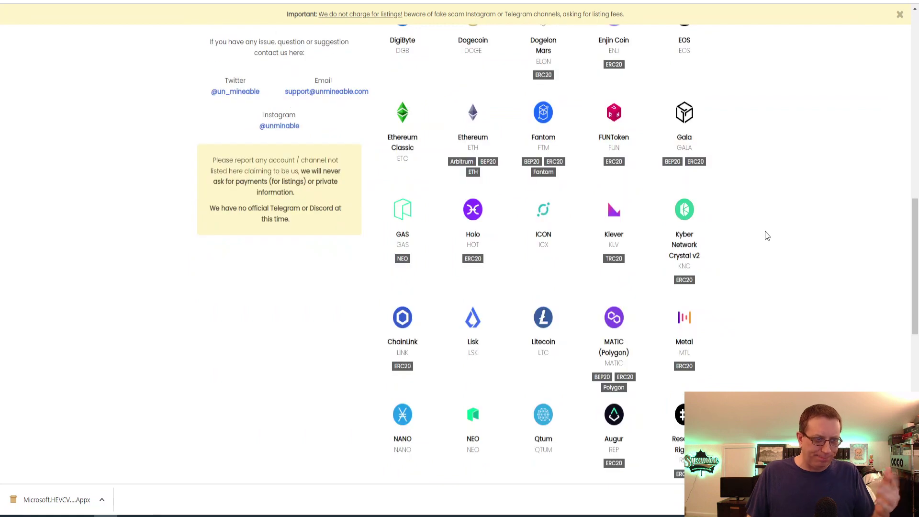
scroll(765, 236, down, 2)
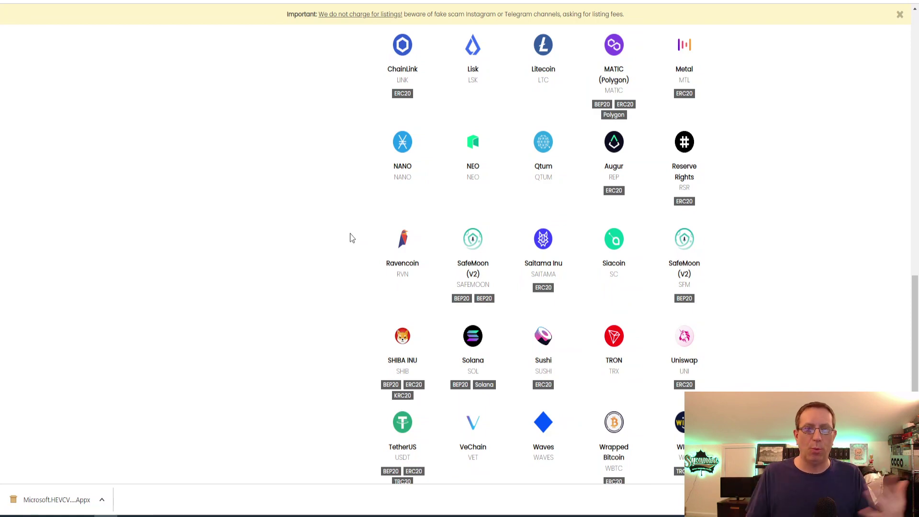
scroll(474, 225, up, 10)
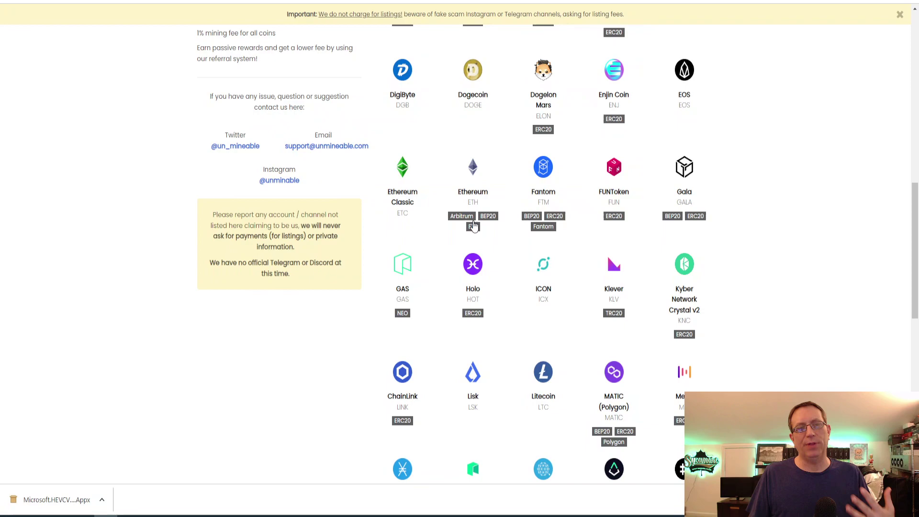
scroll(474, 225, up, 8)
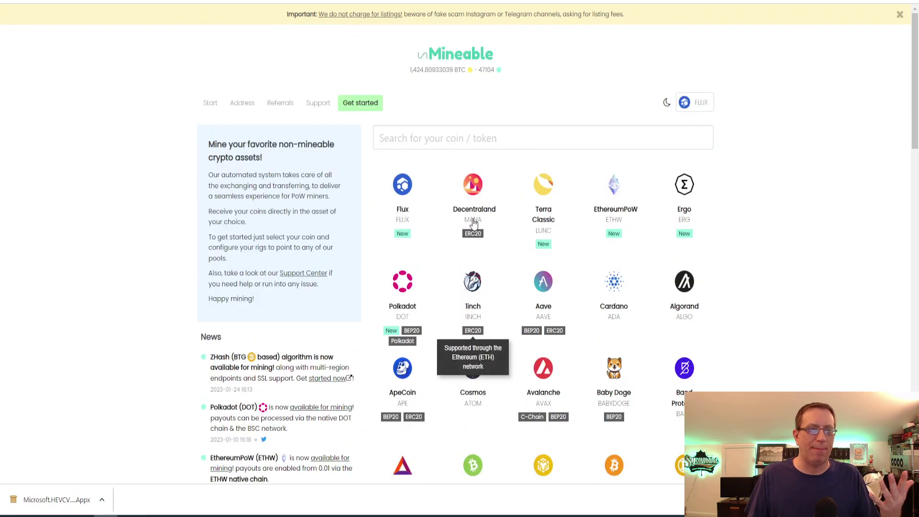
click(405, 187)
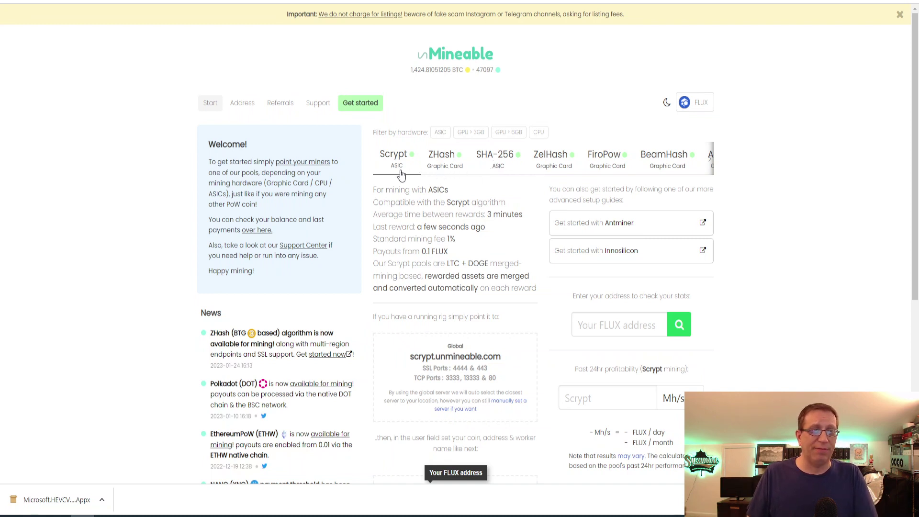
Step: Browse the Flux algorithm list out to RandomX and back to Scrypt
click(711, 159)
click(711, 162)
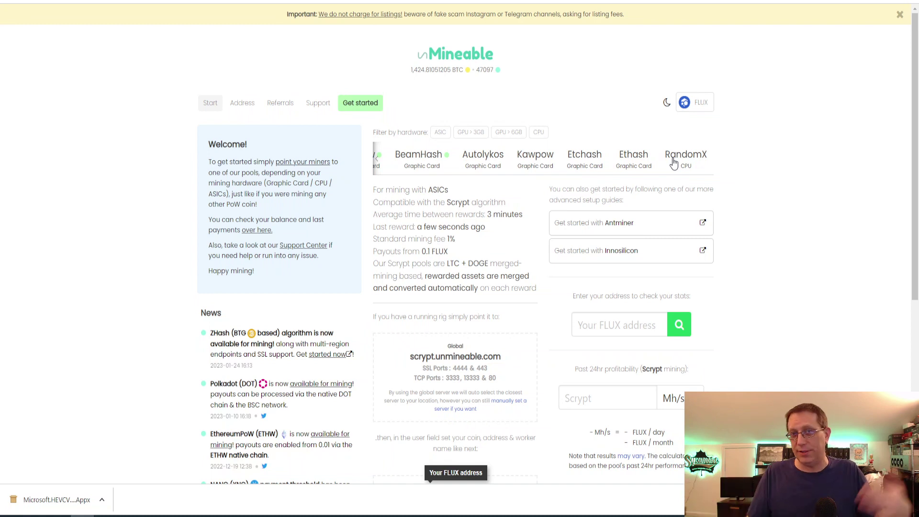
click(376, 161)
click(376, 163)
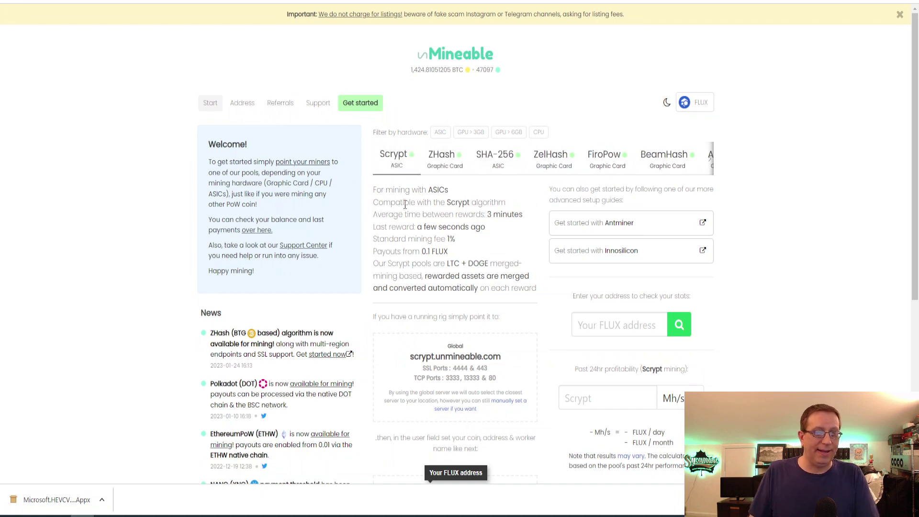
scroll(405, 205, down, 5)
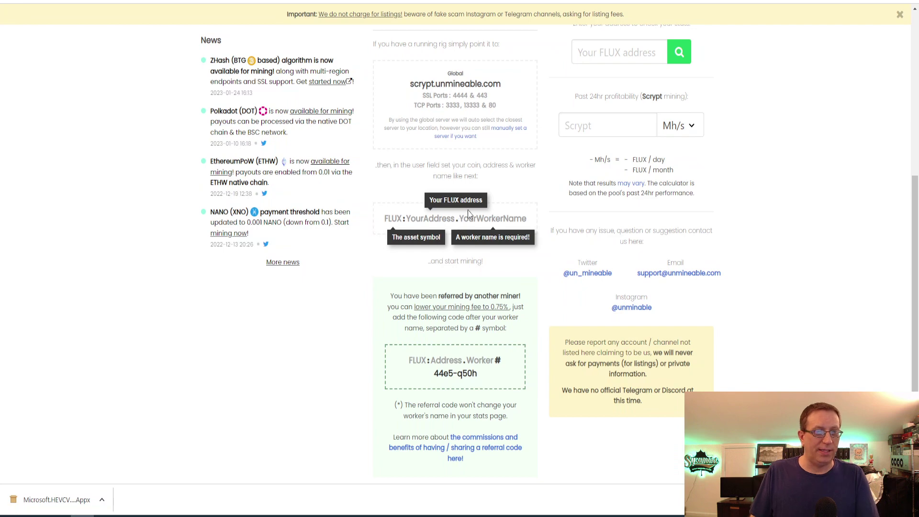
scroll(483, 217, up, 2)
scroll(482, 217, up, 2)
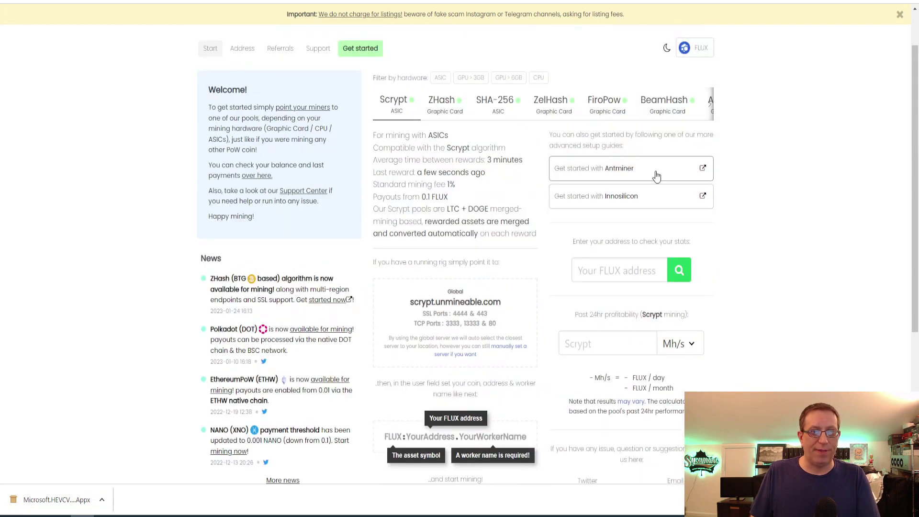
Step: Review the Pool 1–3 settings in the Antminer guide, then return to the Flux start page
click(594, 168)
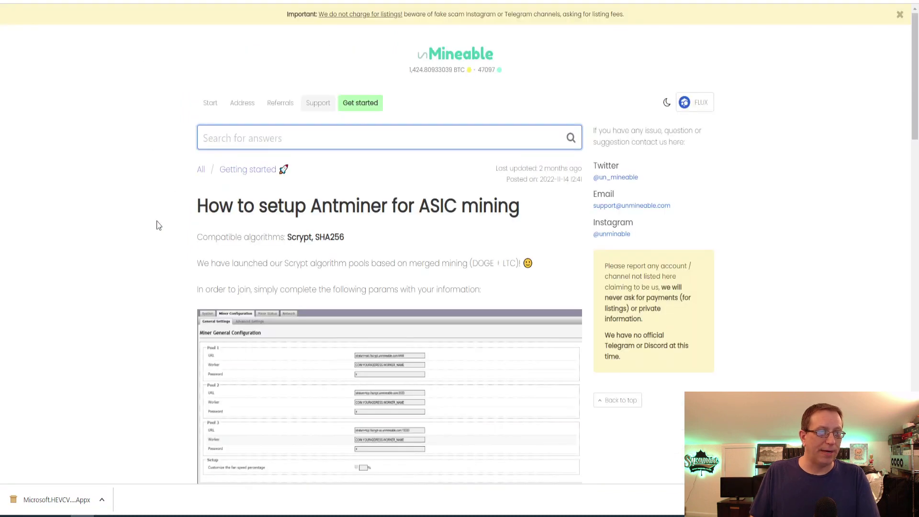
scroll(158, 221, down, 10)
scroll(159, 220, up, 3)
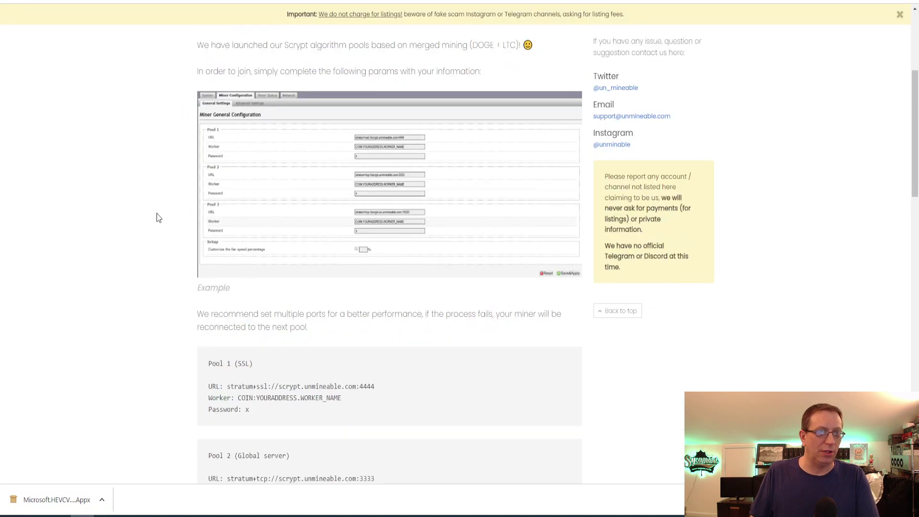
scroll(158, 218, down, 4)
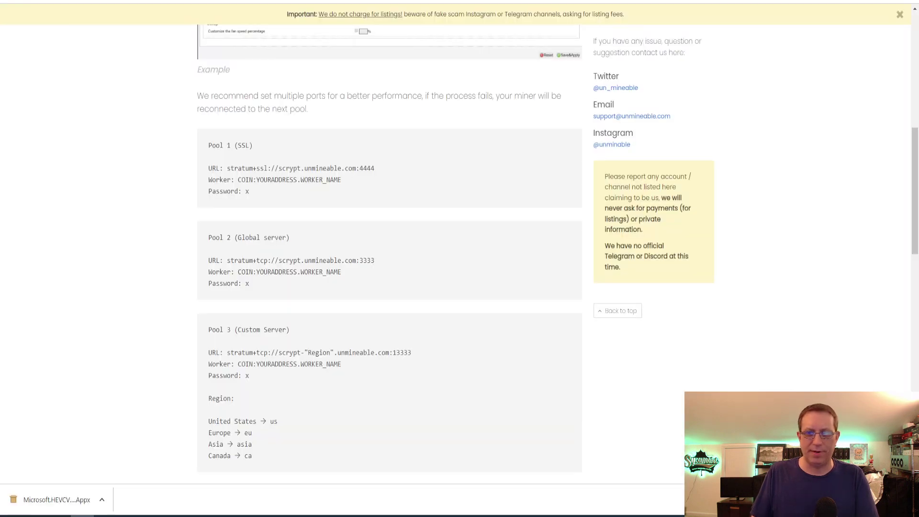
key(alt+Tab)
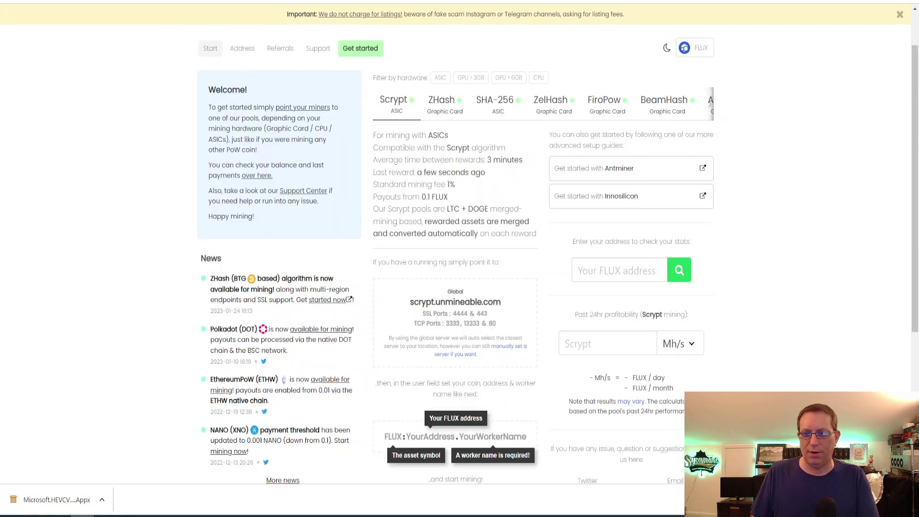
Step: Check the Notepad notes for the stratum URL, FLUX worker line and password, then return to Hiveon
scroll(389, 326, down, 2)
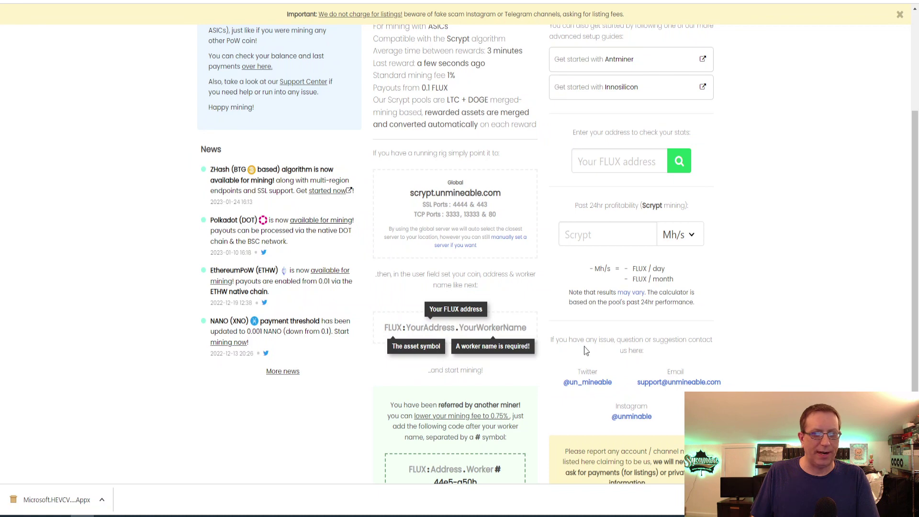
key(alt+Tab)
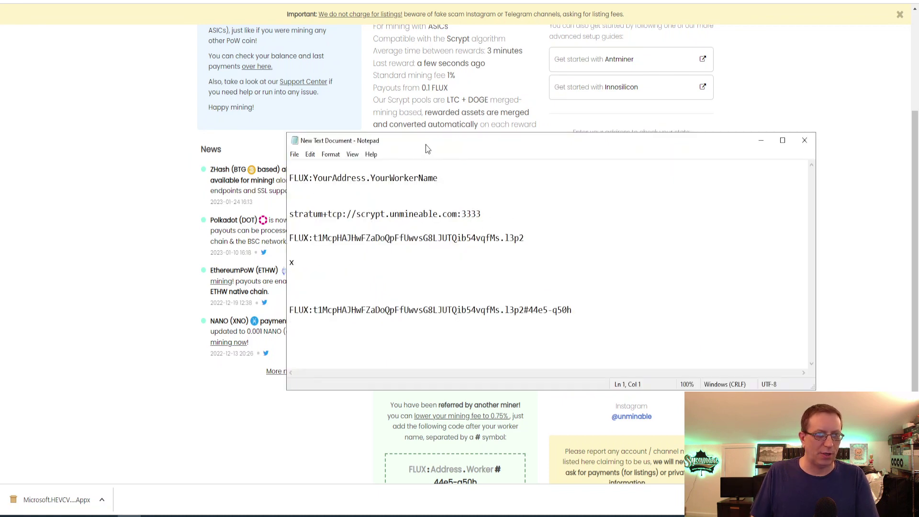
drag(426, 141, 390, 39)
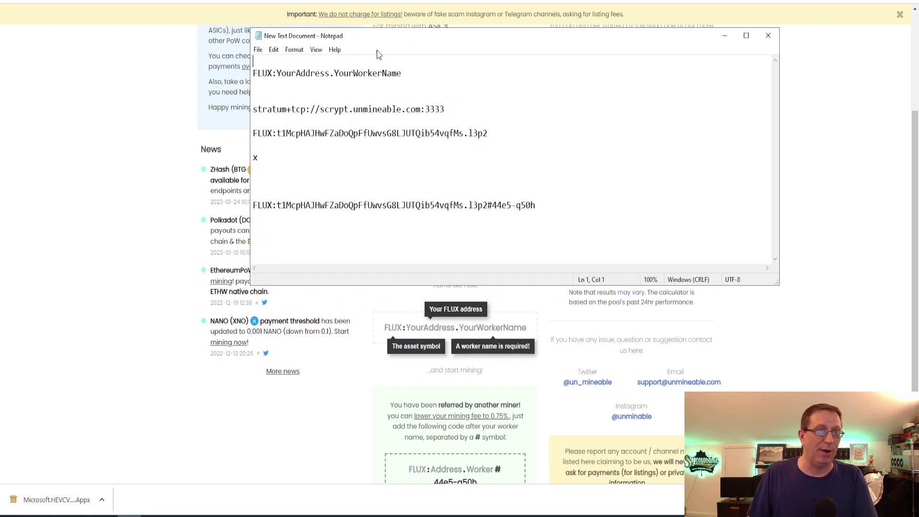
click(176, 152)
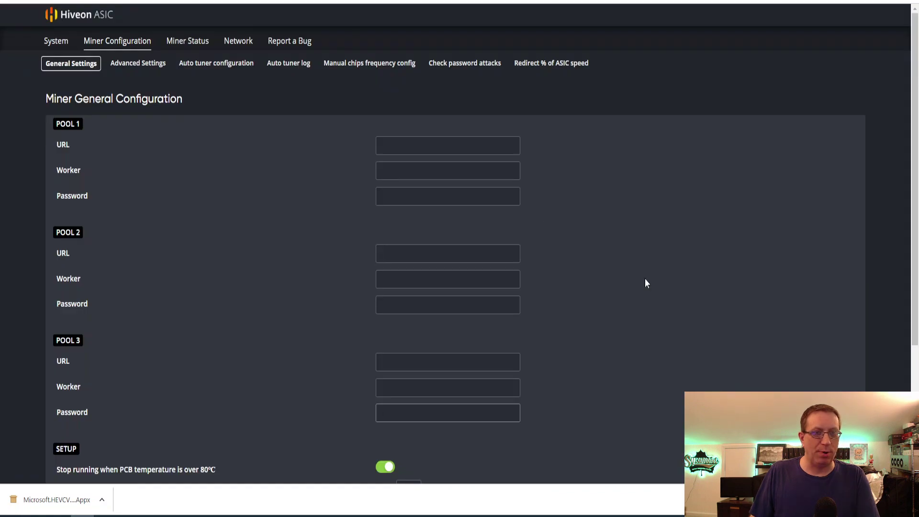
Step: Paste stratum+tcp://scrypt.unmineable.com:3333 from the notes into the Pool 1, 2 and 3 URL fields
scroll(684, 230, down, 3)
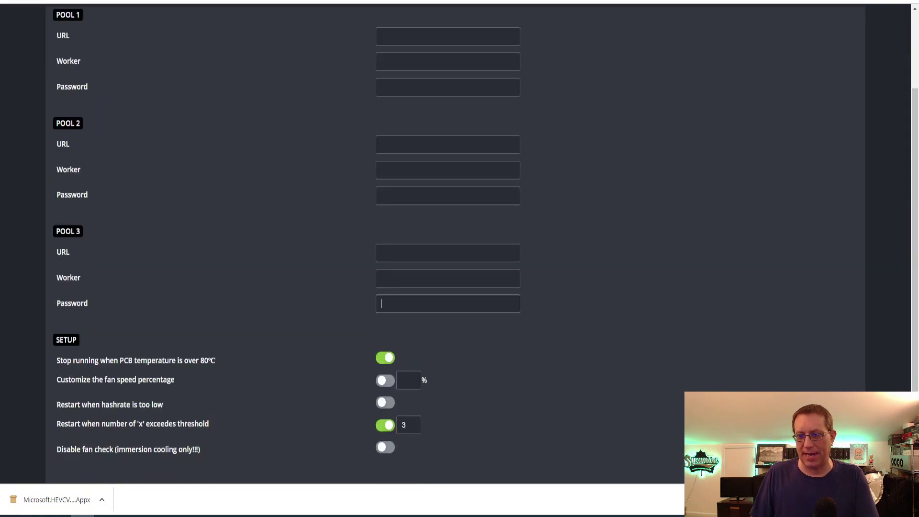
key(alt+Tab)
drag(544, 41, 513, 146)
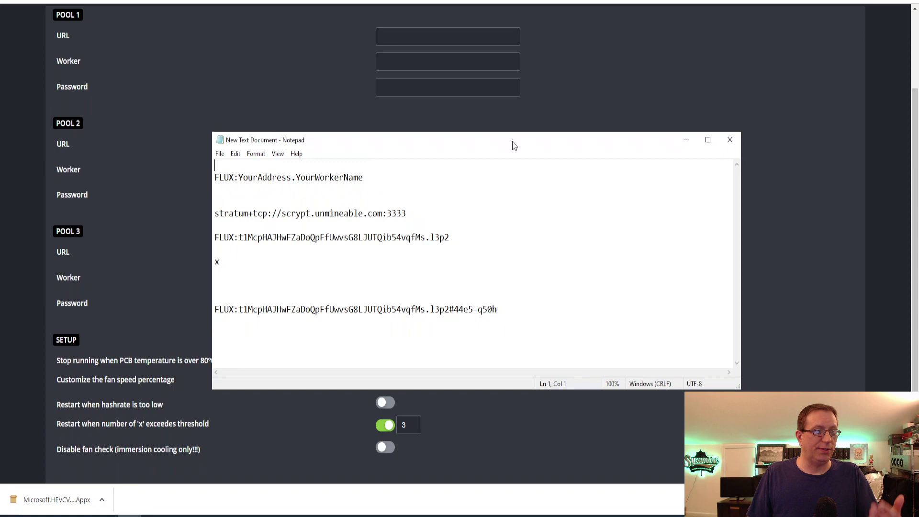
drag(214, 212, 407, 214)
key(ctrl+c)
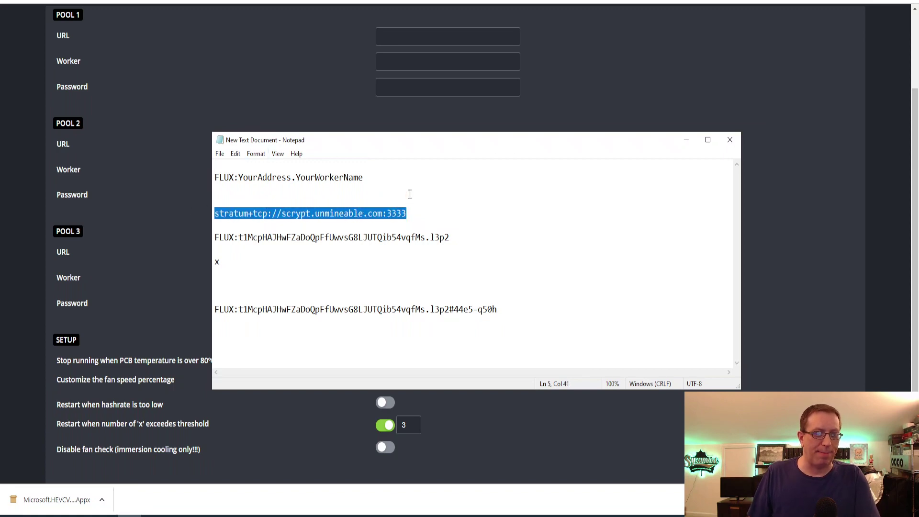
click(427, 35)
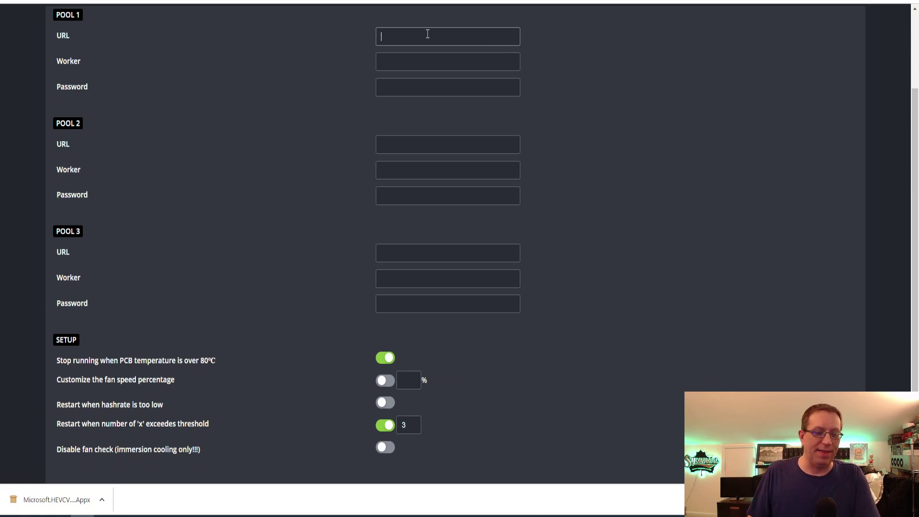
key(ctrl+v)
click(413, 146)
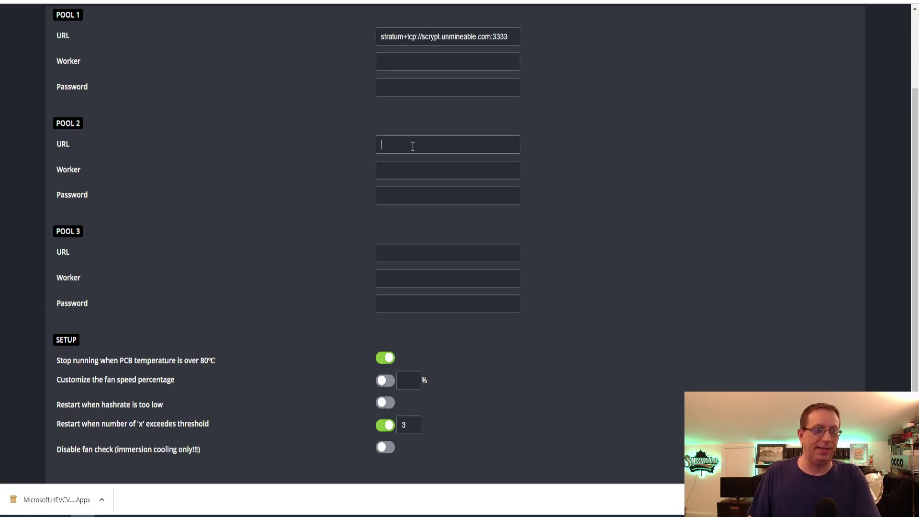
key(ctrl+v)
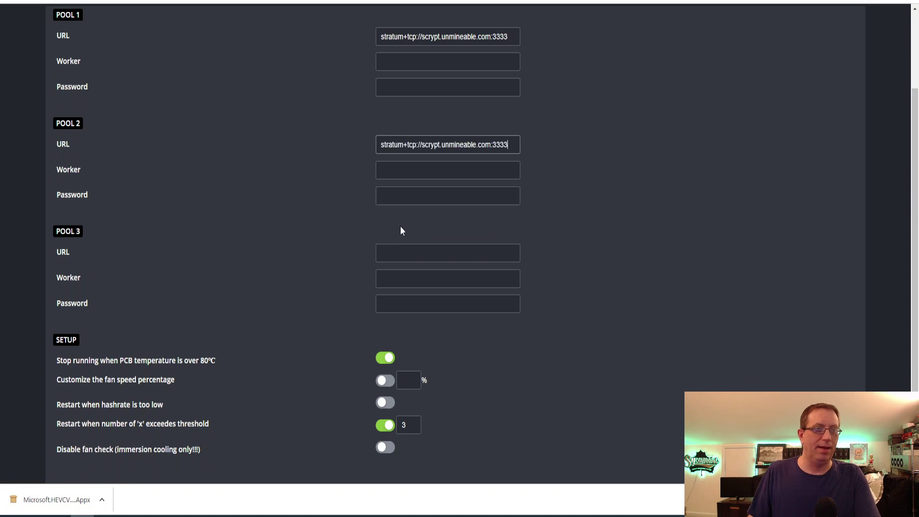
click(404, 251)
key(ctrl+v)
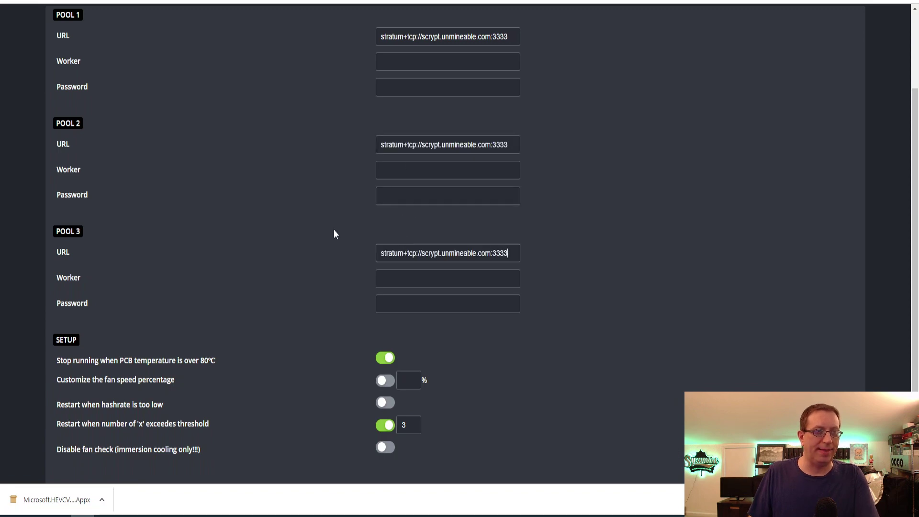
key(alt+Tab)
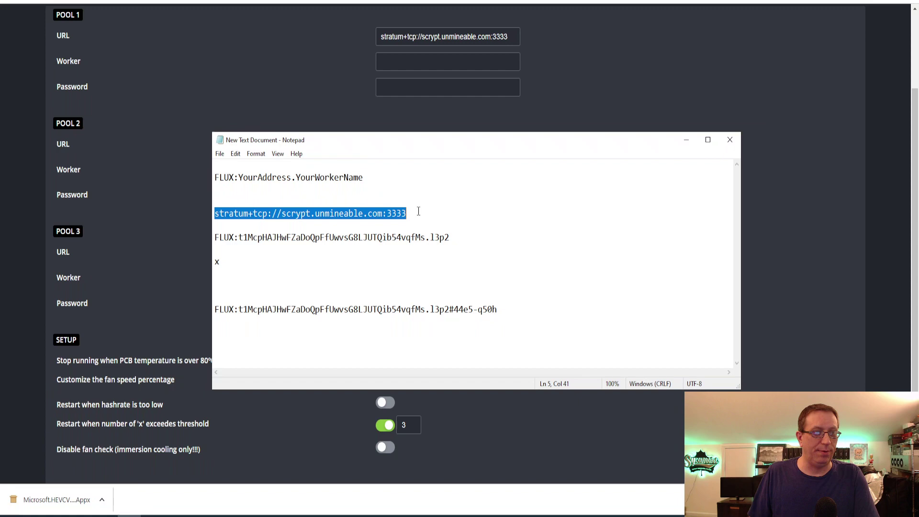
click(303, 251)
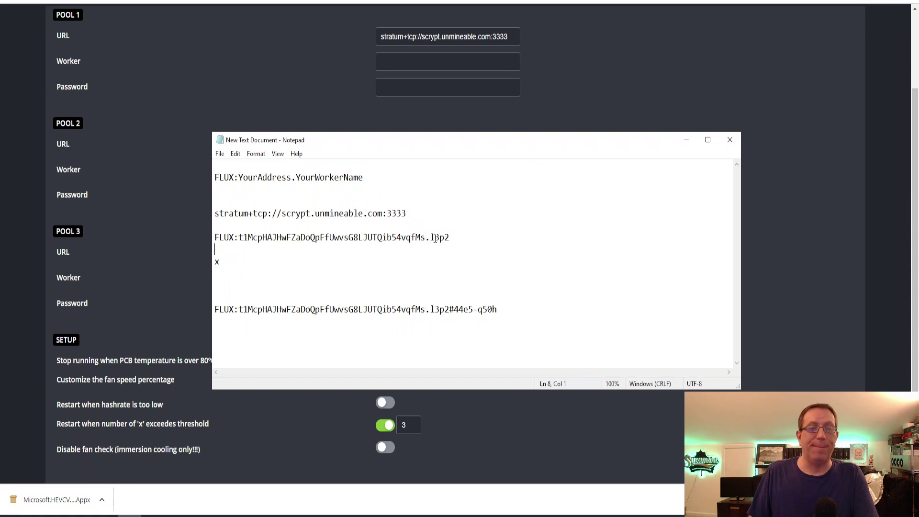
Step: Adjust the spacing between l3p2 and the # referral code on the last Notepad line
click(449, 309)
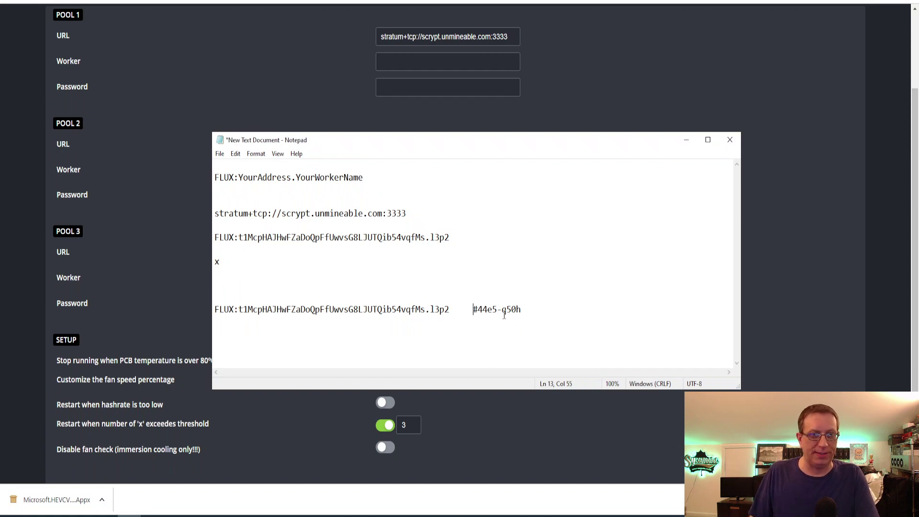
key(BackSpace)
key(BackSpace)
key(BackSpace)
key(BackSpace)
key(BackSpace)
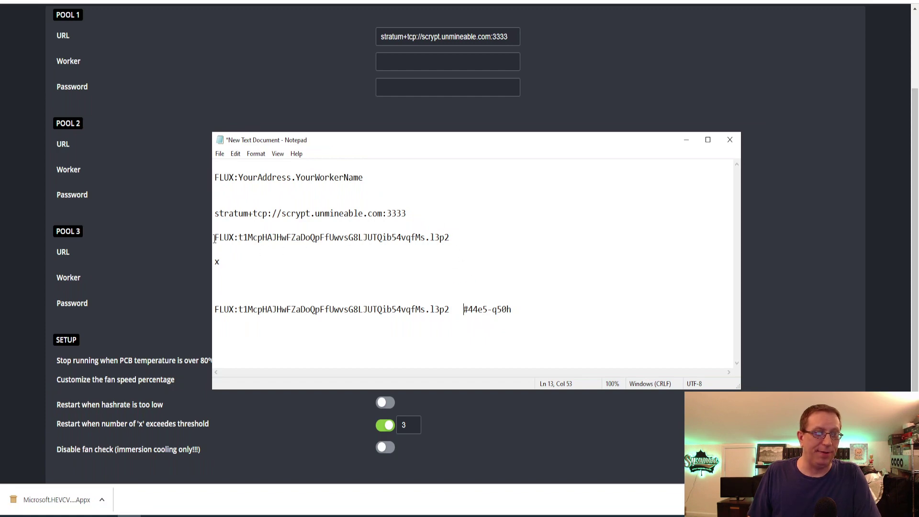
Step: Copy the FLUX address.l3p2 line into the Worker fields of Pools 1, 2 and 3
drag(214, 239, 435, 246)
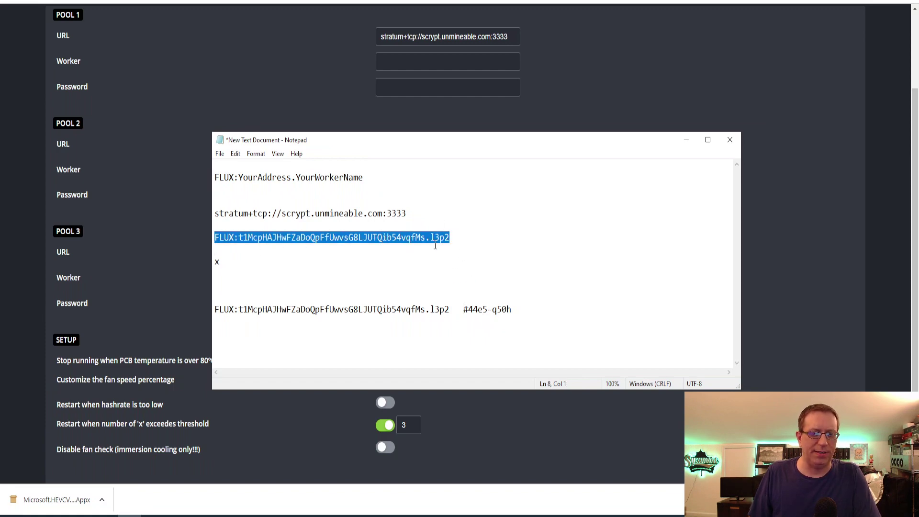
key(ctrl+c)
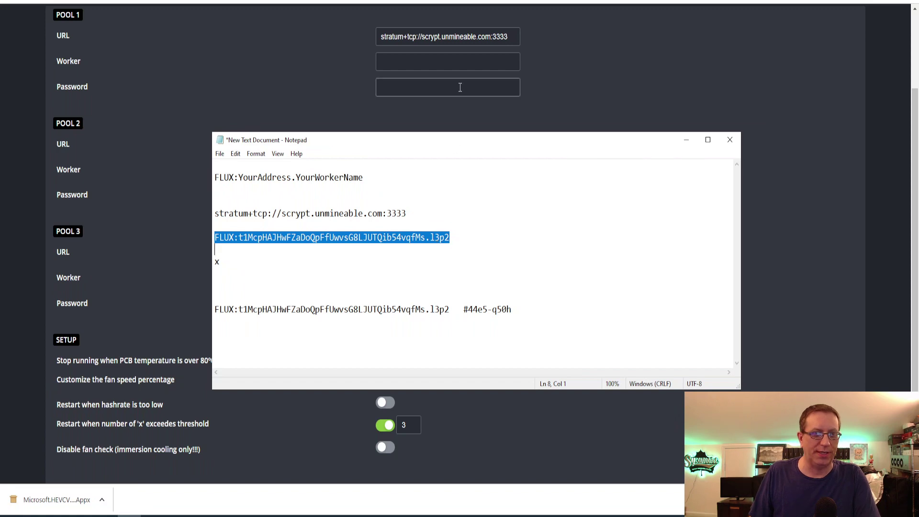
click(459, 59)
key(ctrl+v)
click(427, 171)
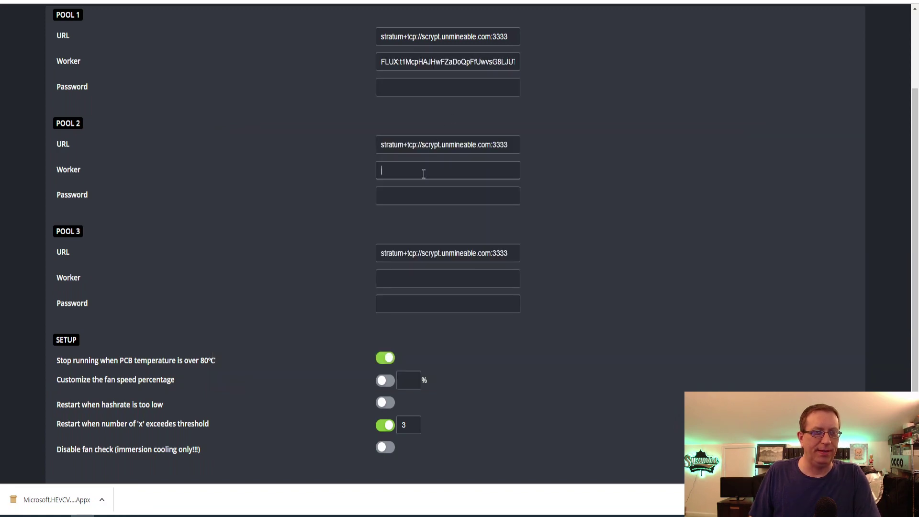
key(ctrl+v)
click(413, 277)
key(ctrl+v)
click(405, 91)
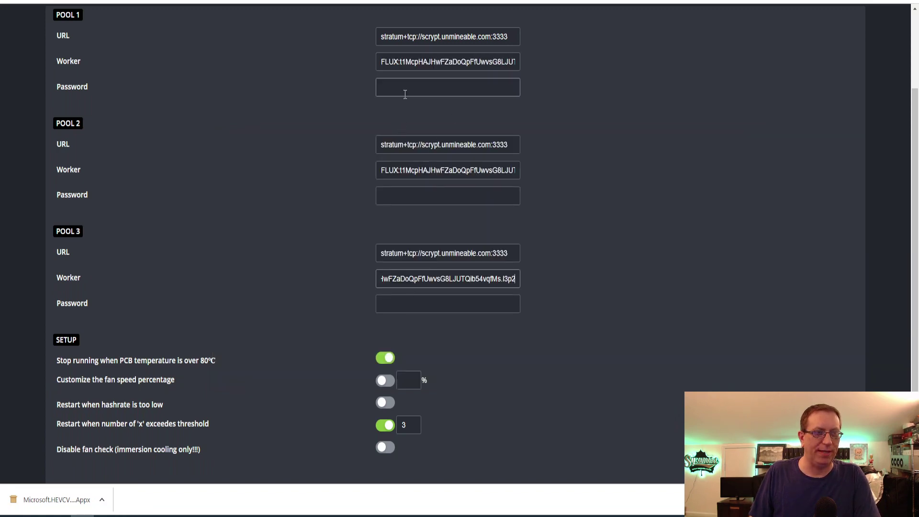
text(x)
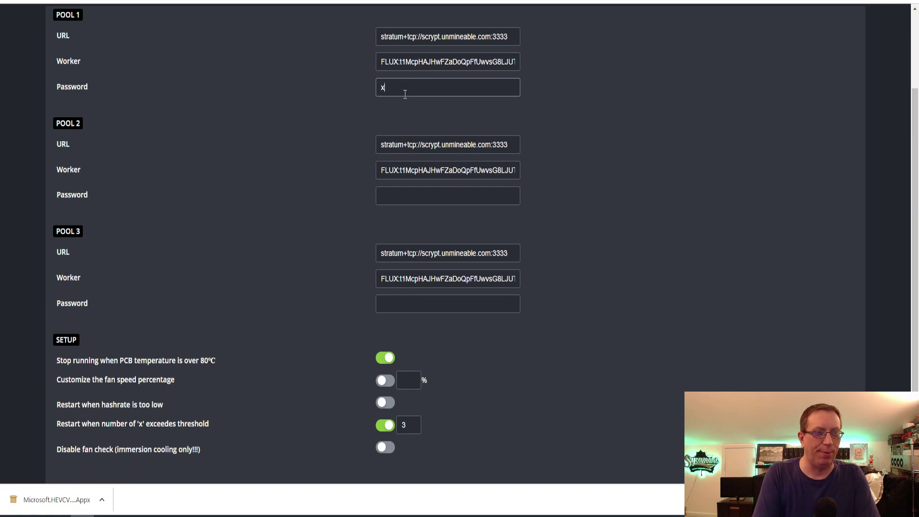
key(Tab)
key(Tab)
key(Tab)
text(x)
key(Tab)
key(Tab)
key(Tab)
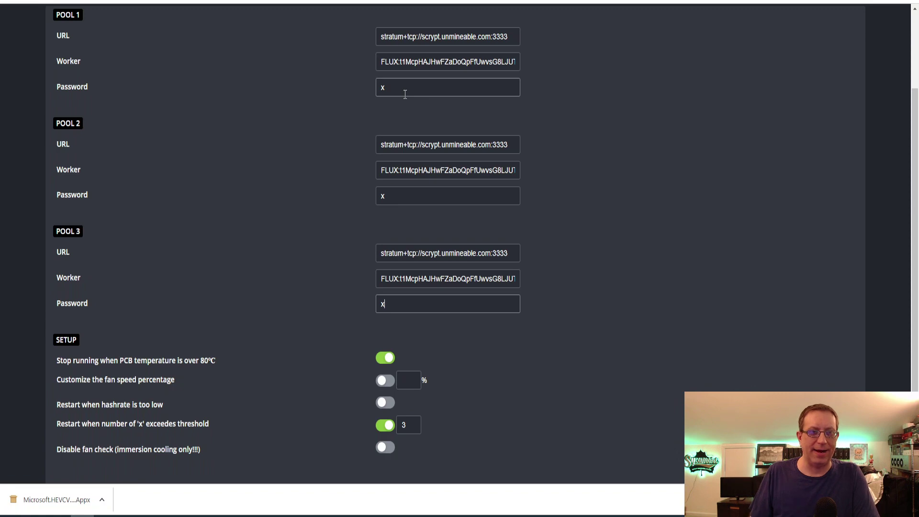
click(480, 169)
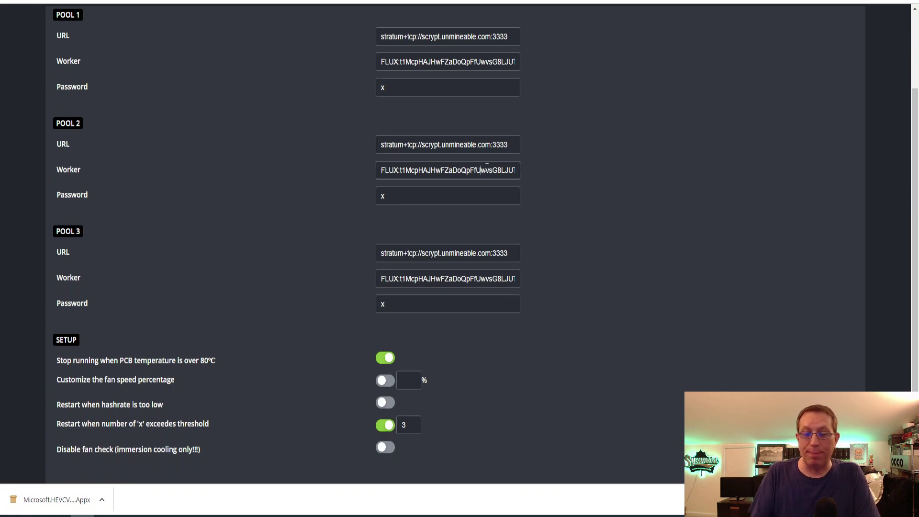
key(Right)
key(Right)
key(Right)
key(Right)
key(Right)
key(Right)
key(Right)
key(Right)
key(Right)
key(Right)
key(Right)
key(Right)
key(Right)
key(Right)
key(Right)
key(Right)
key(Right)
key(Right)
key(Right)
key(Right)
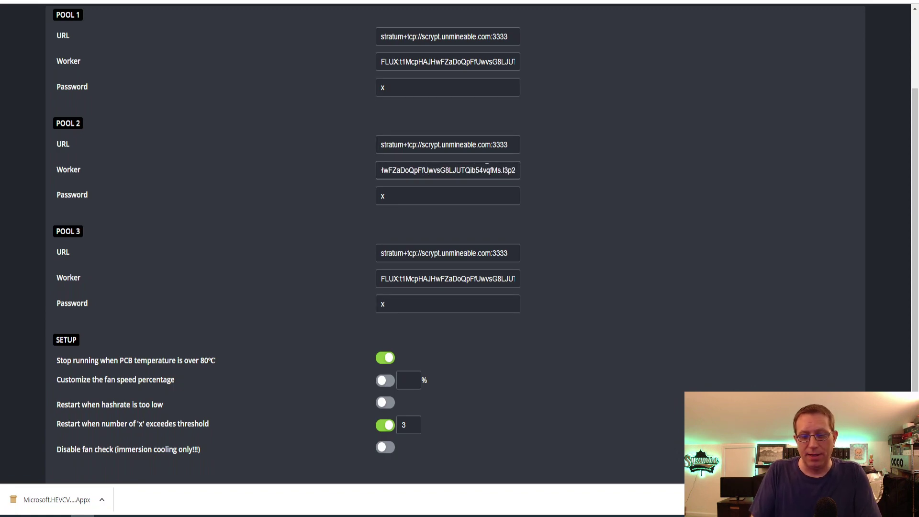
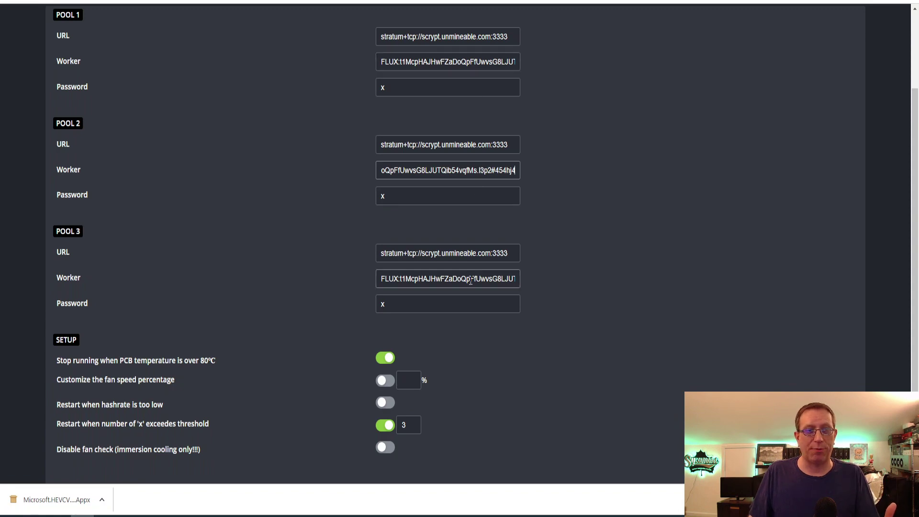
scroll(621, 158, down, 2)
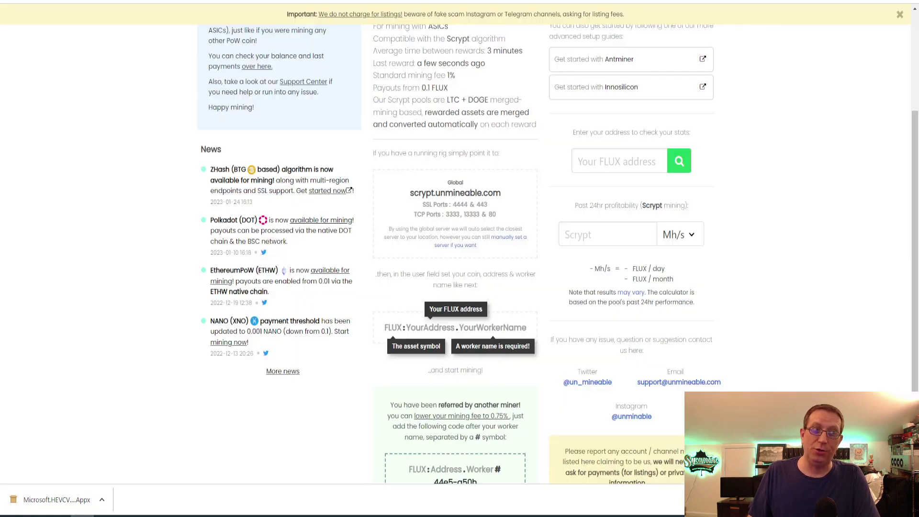
Step: Switch to unMineable and view the FLUX address stats with workers l3pp5, l3pp4 and l3p2
click(229, 1)
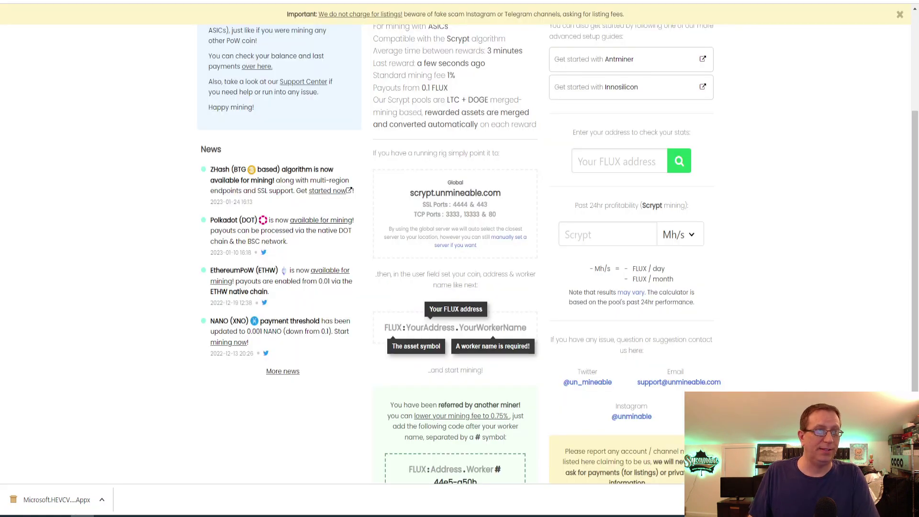
scroll(144, 142, up, 3)
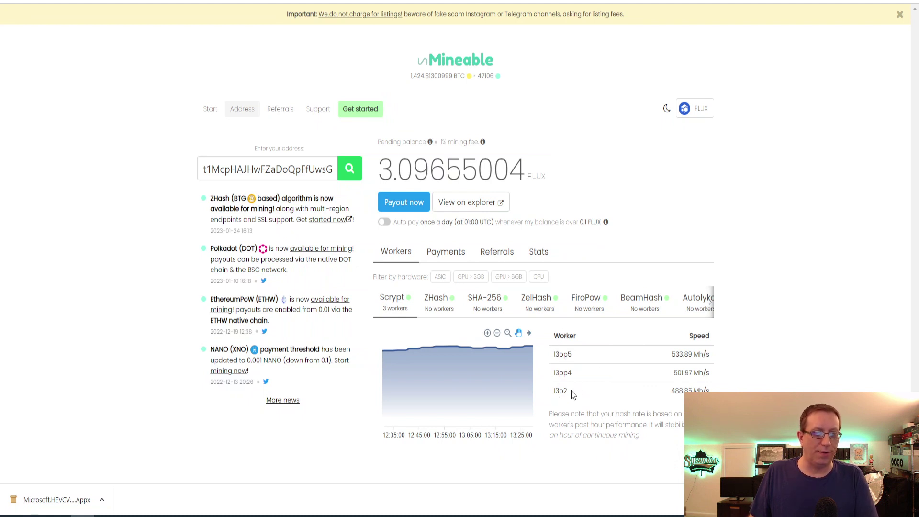
Step: Zoom the Scrypt hashrate chart out four times to show a longer time span
mouse_move(499, 357)
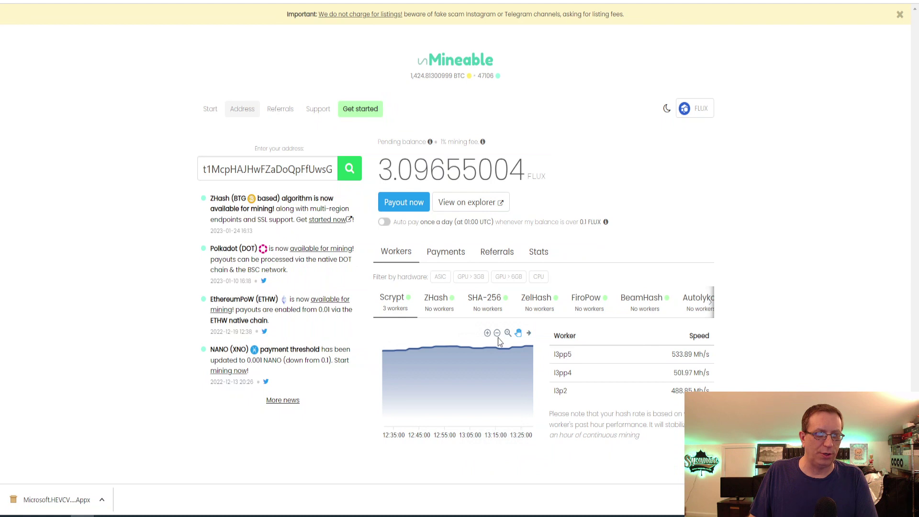
click(497, 335)
click(497, 335)
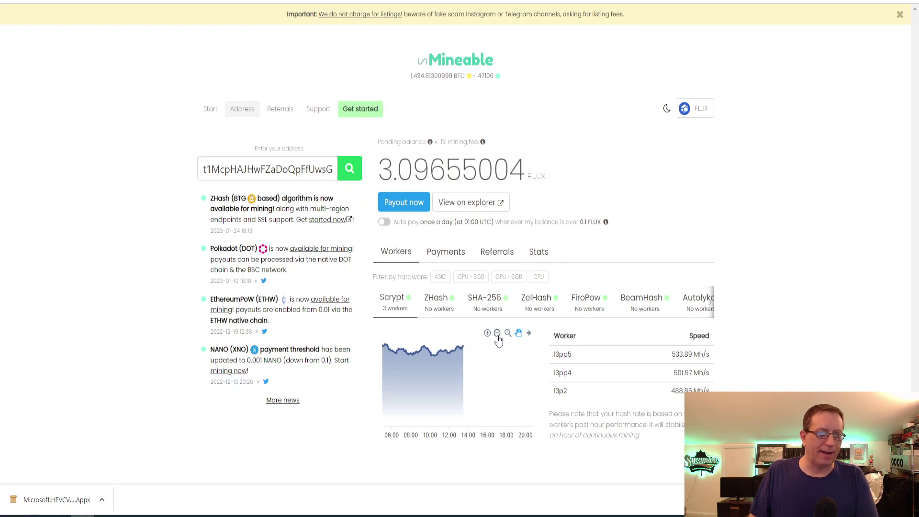
click(498, 334)
click(518, 334)
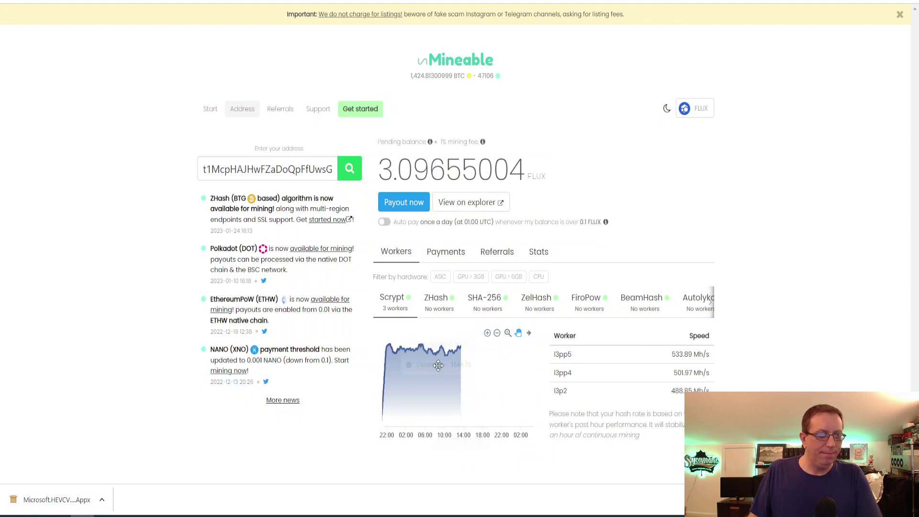
mouse_move(393, 393)
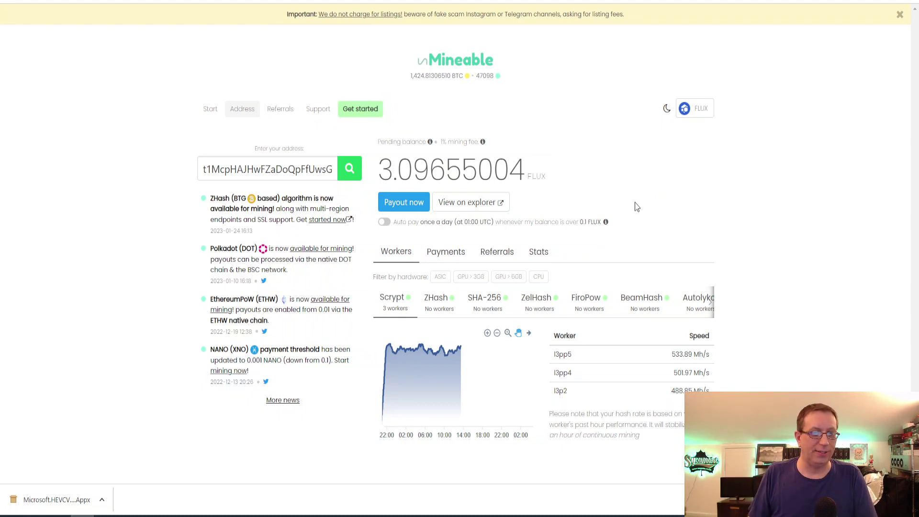
click(211, 108)
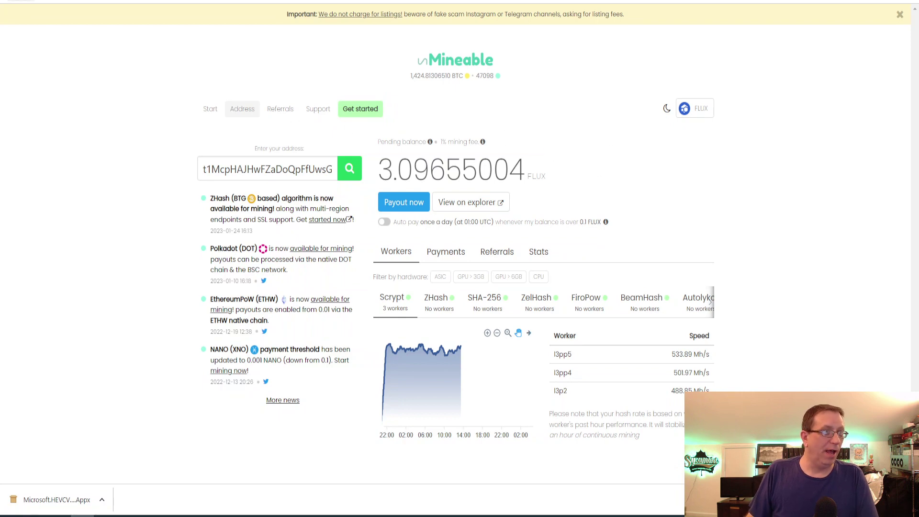
scroll(172, 186, down, 1)
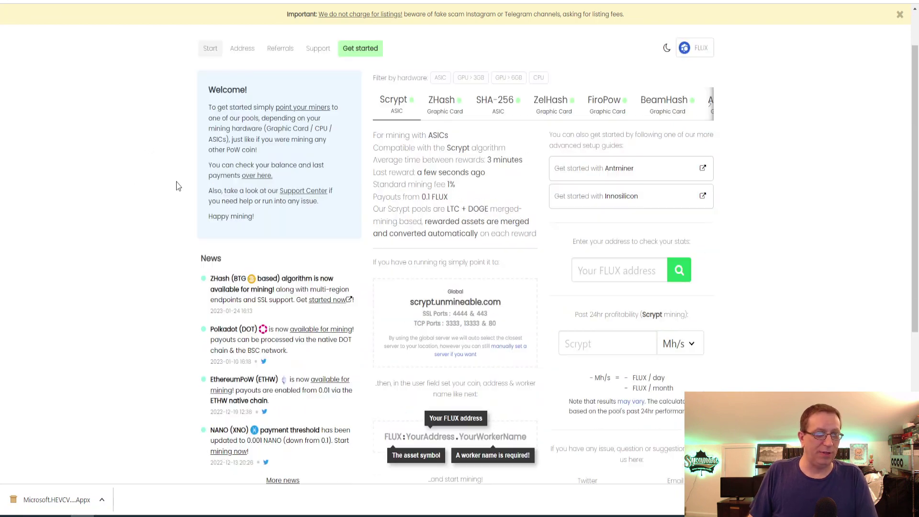
scroll(172, 190, down, 1)
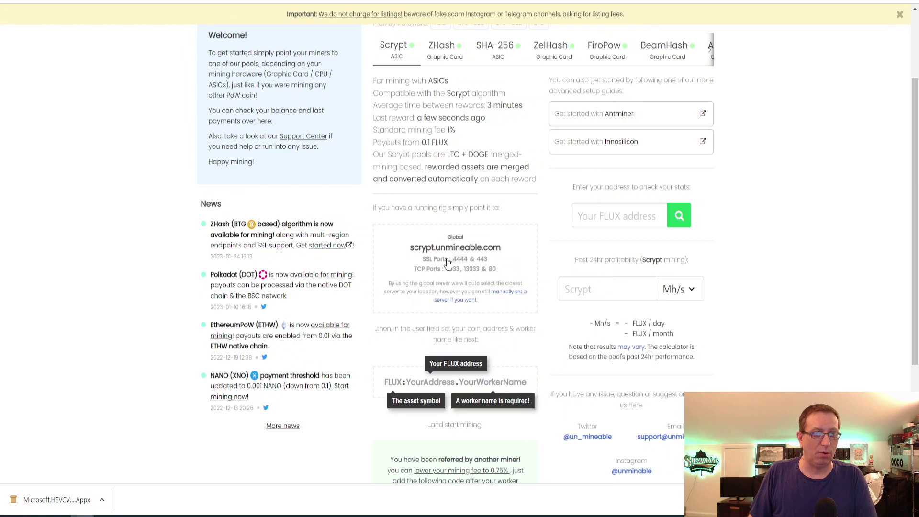
scroll(450, 261, up, 2)
scroll(458, 259, down, 2)
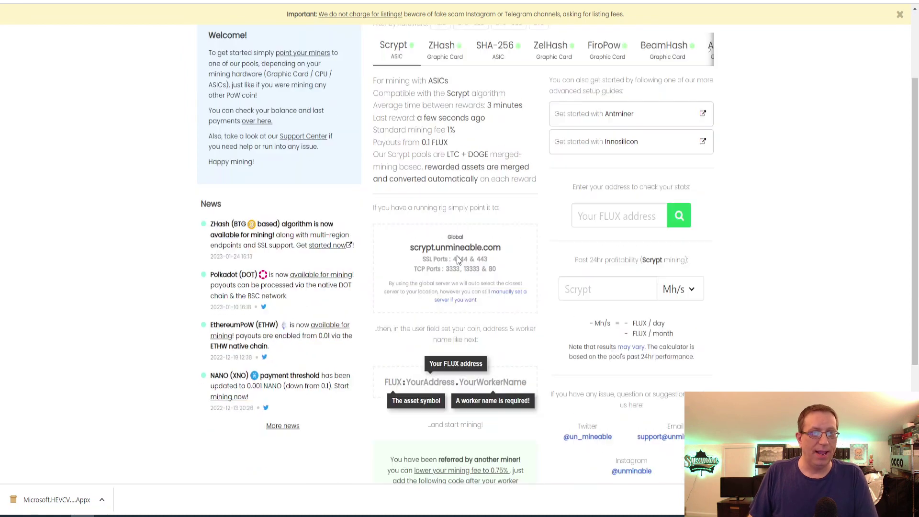
click(584, 293)
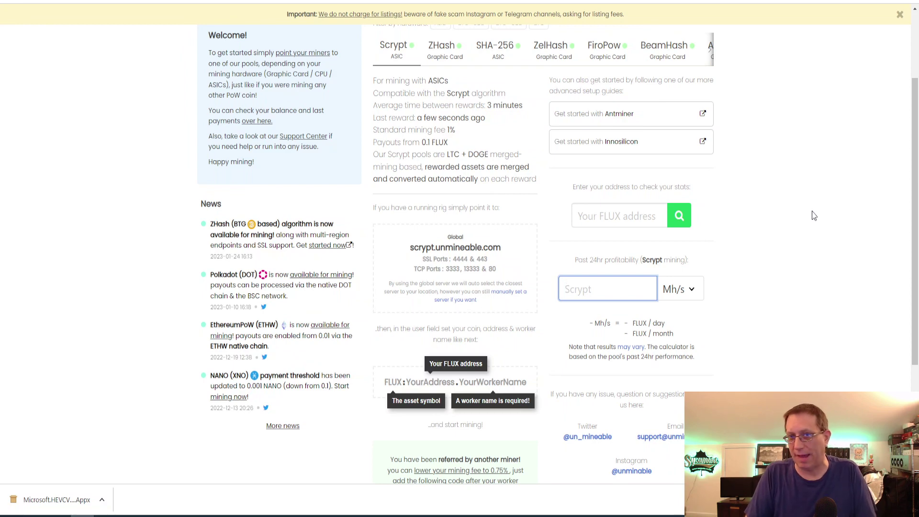
text(500)
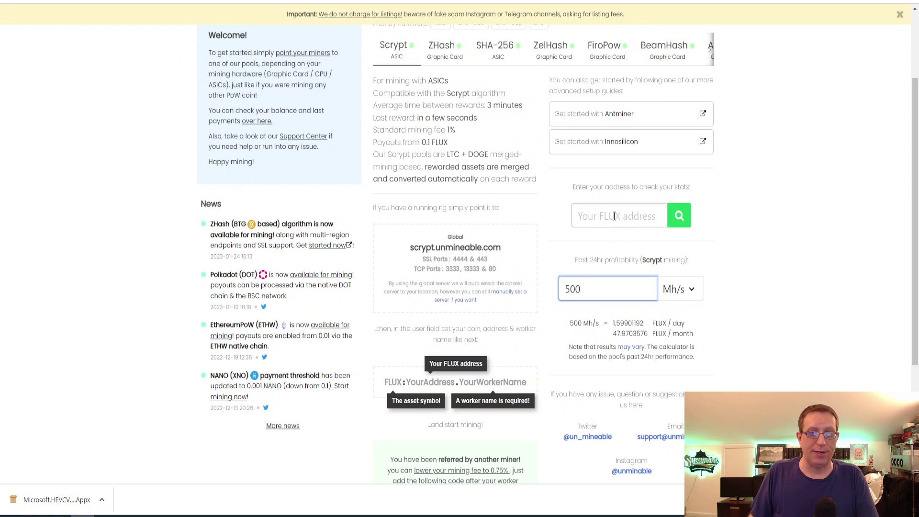
click(664, 216)
key(ctrl+v)
key(Return)
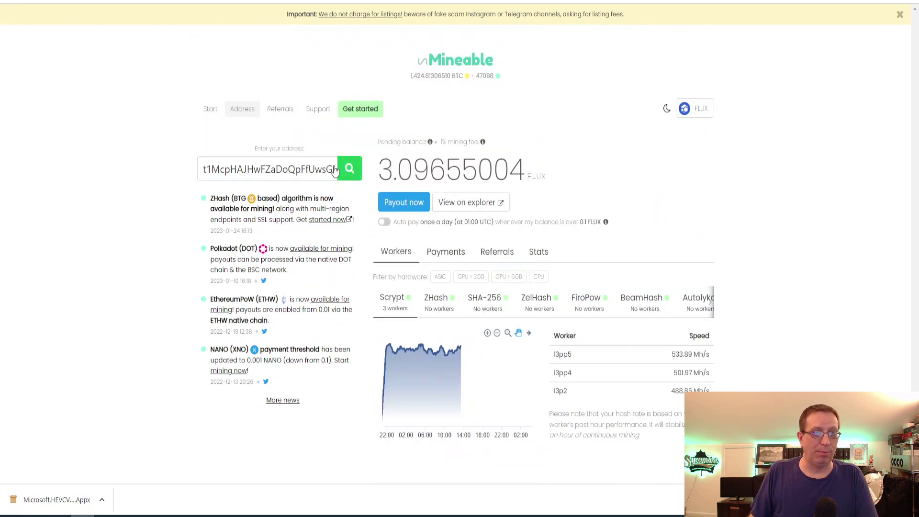